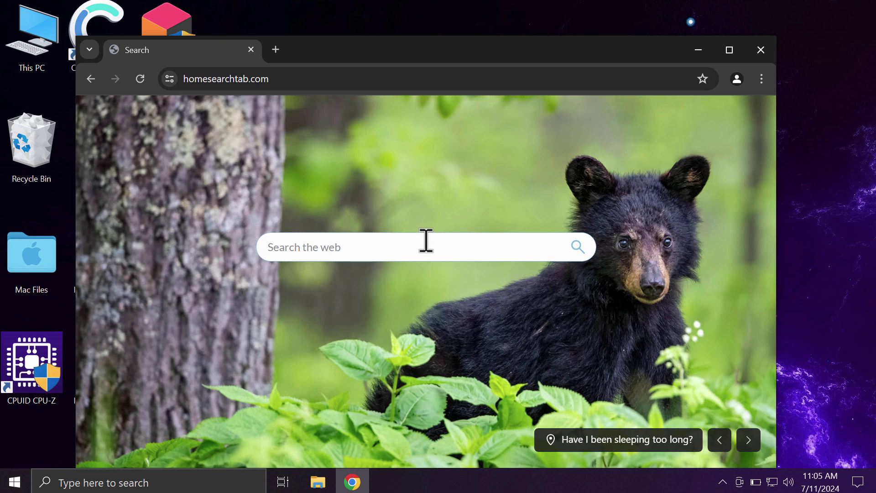
pyautogui.write('ca')
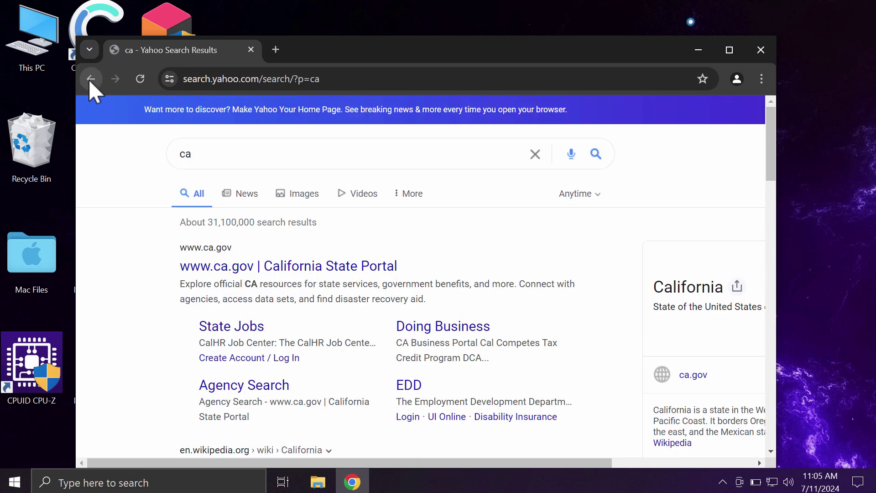
# Go back from the Yahoo results to homesearchtab.com and reveal its full https address.
pyautogui.click(90, 79)
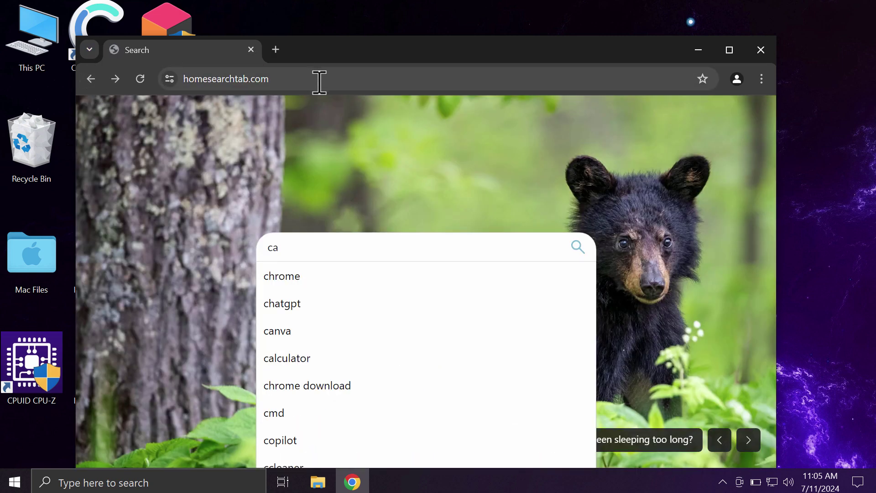
pyautogui.click(319, 80)
pyautogui.click(314, 80)
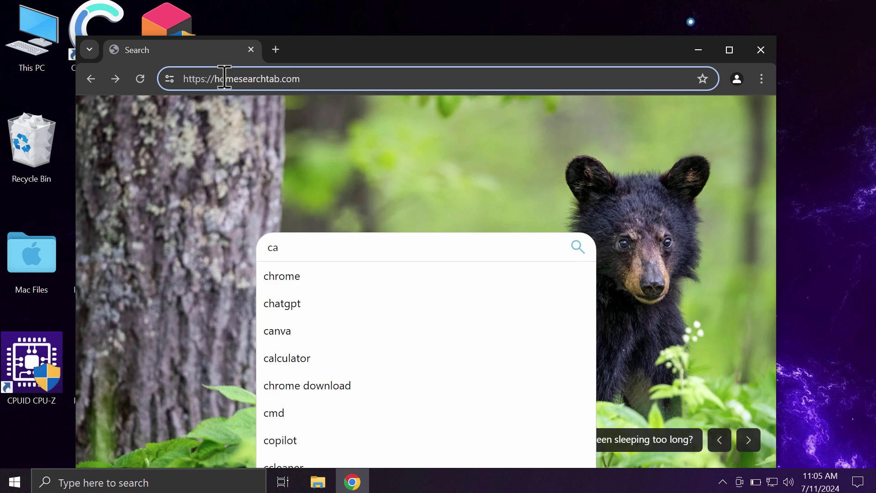
pyautogui.moveTo(221, 79); pyautogui.dragTo(328, 79)
pyautogui.click(330, 79)
# Check Manage Extensions, which lists only Google Docs Offline, then load combocleaner.com.
pyautogui.click(762, 80)
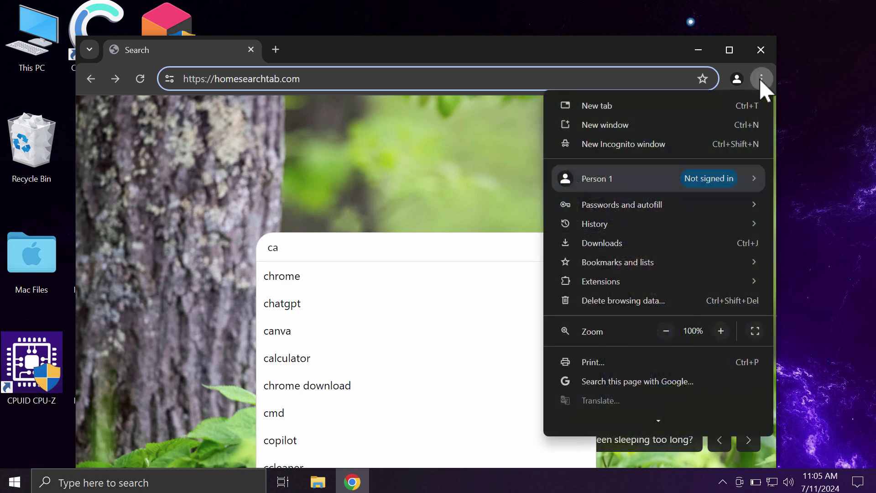
pyautogui.moveTo(601, 281)
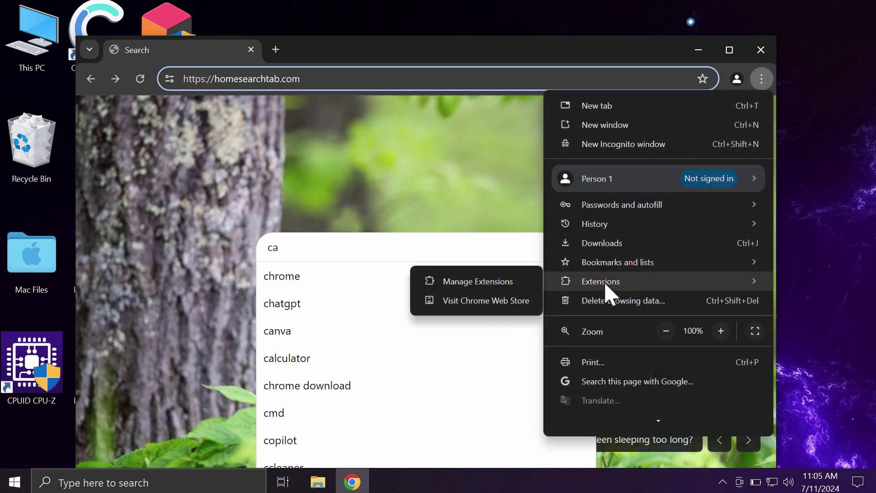
pyautogui.click(479, 286)
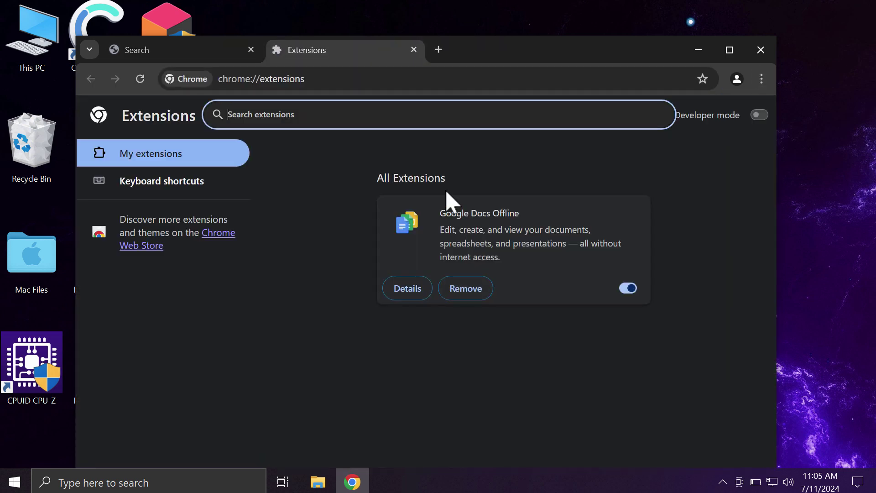
pyautogui.click(524, 78)
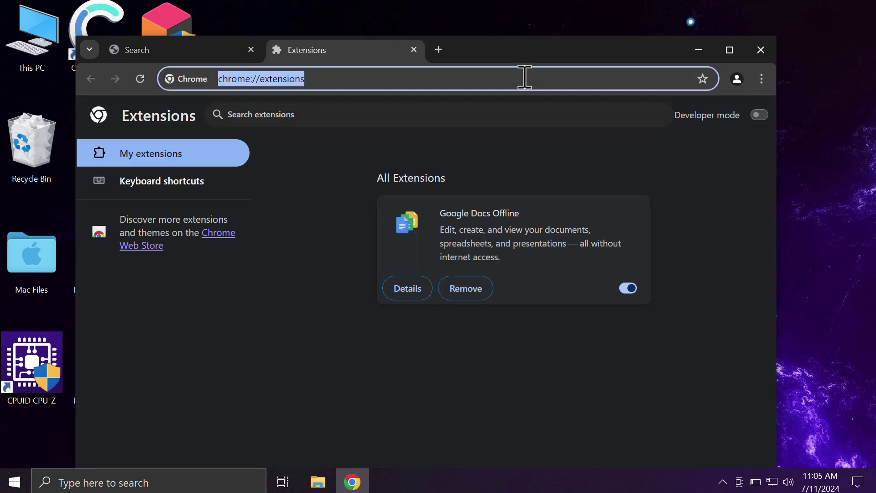
pyautogui.write('c')
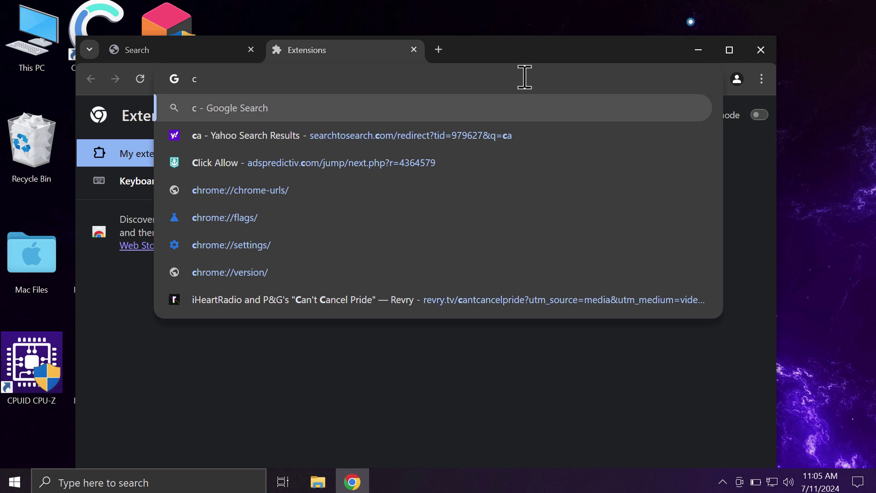
pyautogui.write('ombocleae')
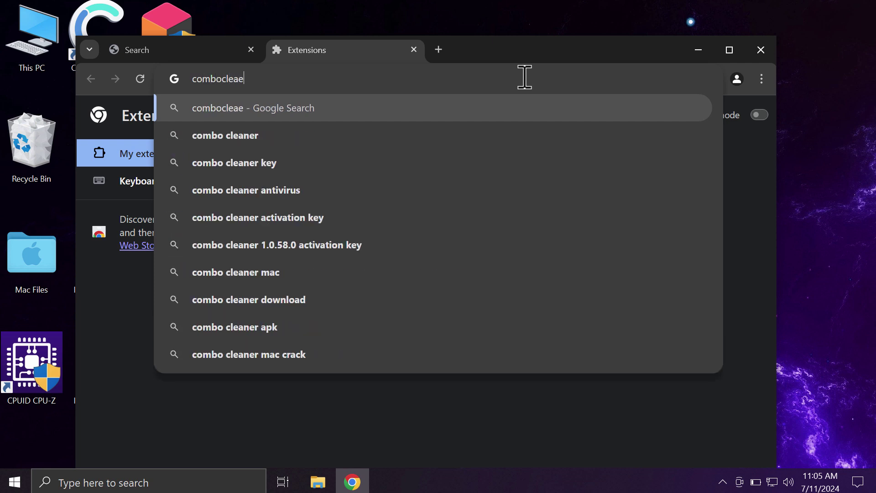
pyautogui.press('BackSpace')
pyautogui.press('BackSpace')
pyautogui.write('a')
pyautogui.write('ner.')
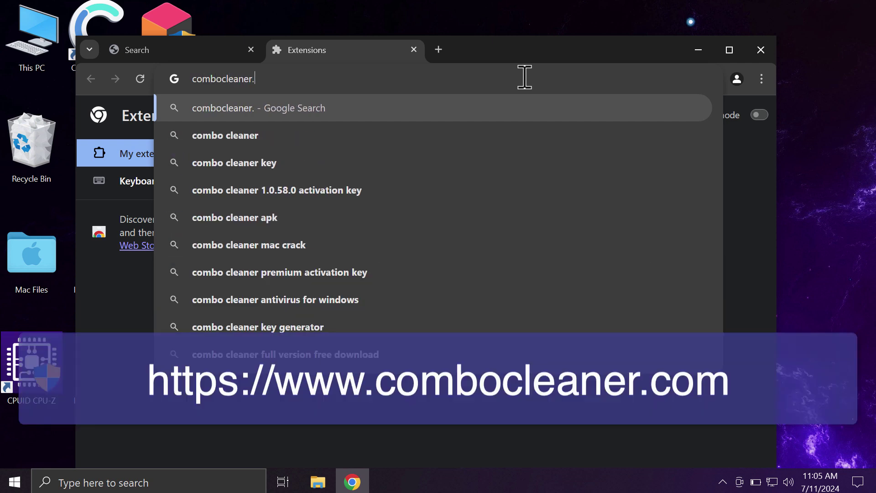
pyautogui.write('com')
pyautogui.press('Return')
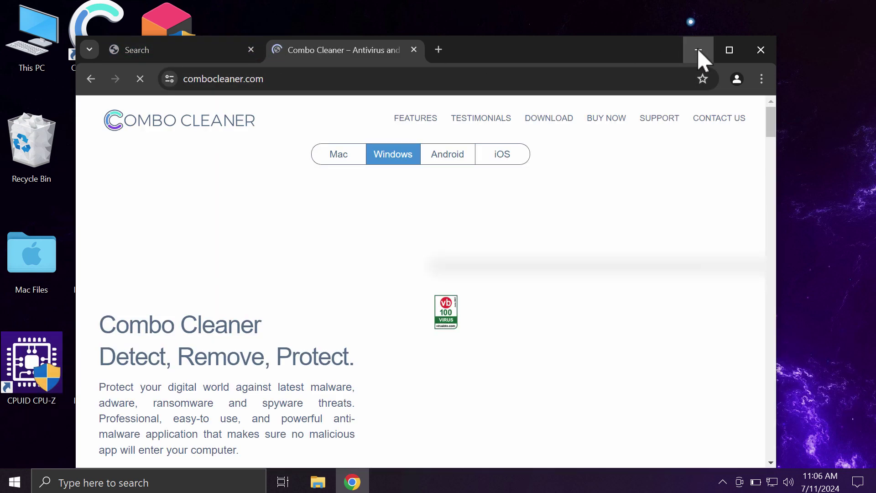
# Minimize Chrome and launch Combo Cleaner from its desktop shortcut.
pyautogui.click(699, 52)
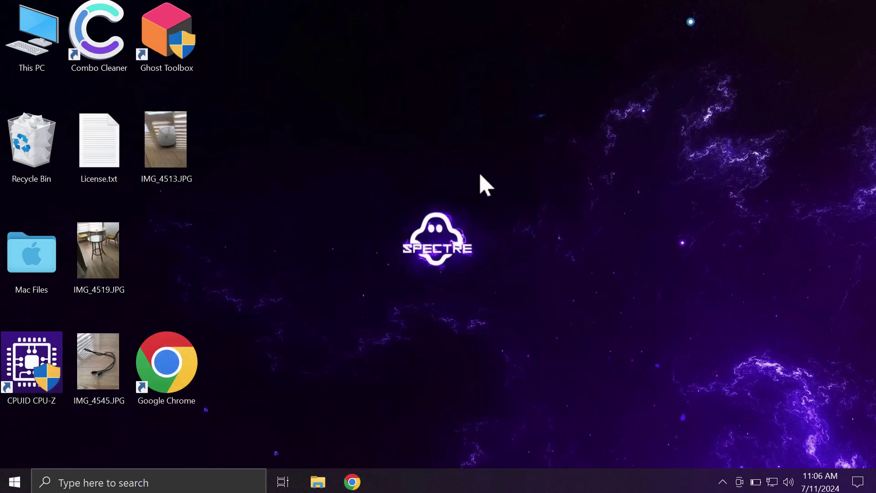
pyautogui.moveTo(192, 140); pyautogui.dragTo(96, 20)
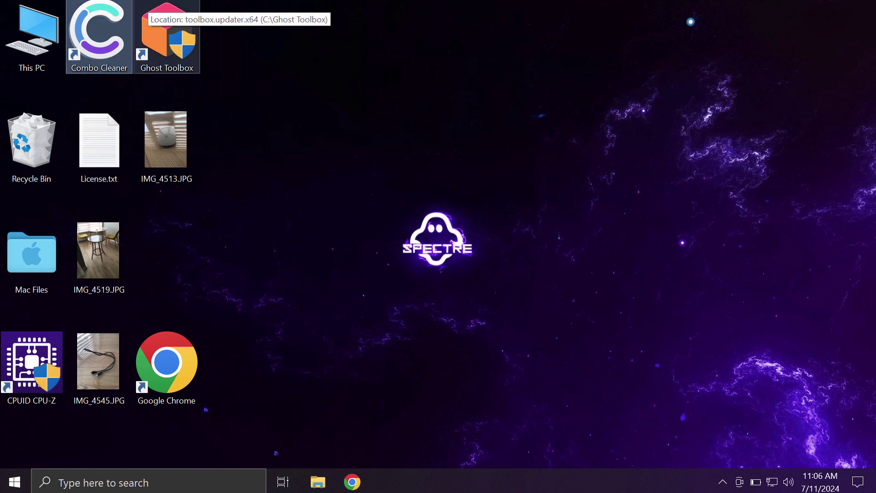
pyautogui.press('Return')
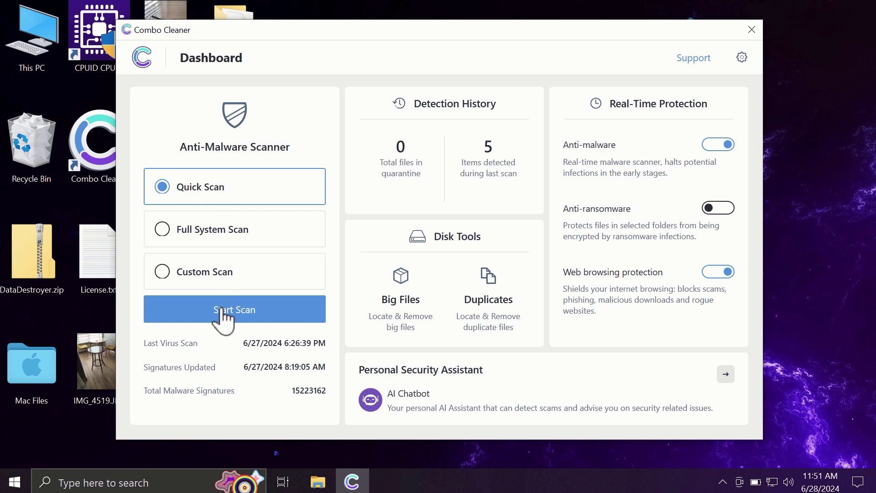
# Start the Quick Scan and let it finish listing the six detected threats.
pyautogui.click(223, 311)
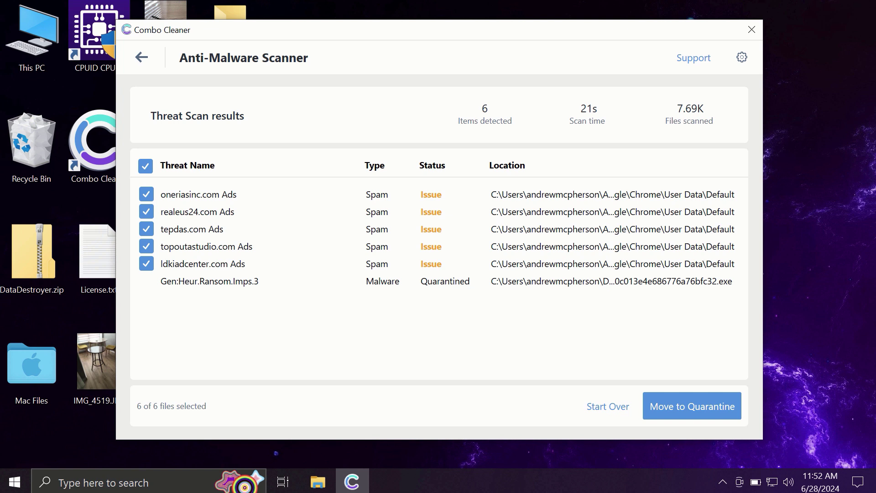
pyautogui.click(145, 58)
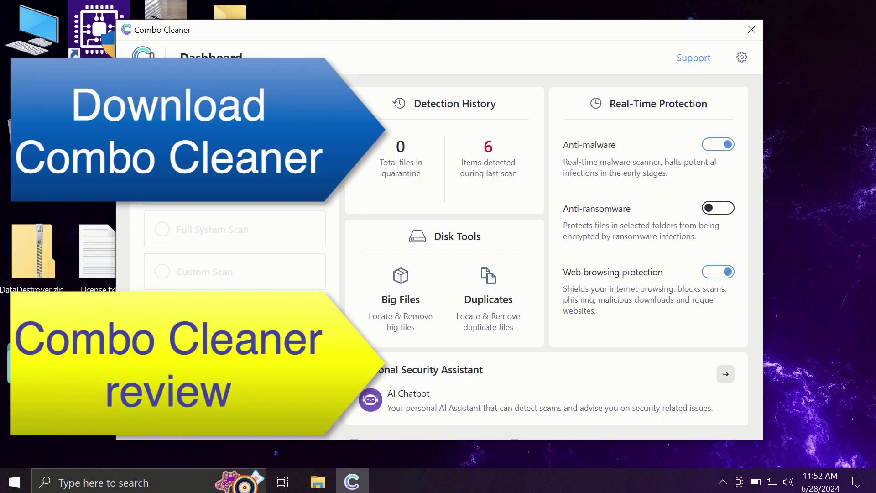